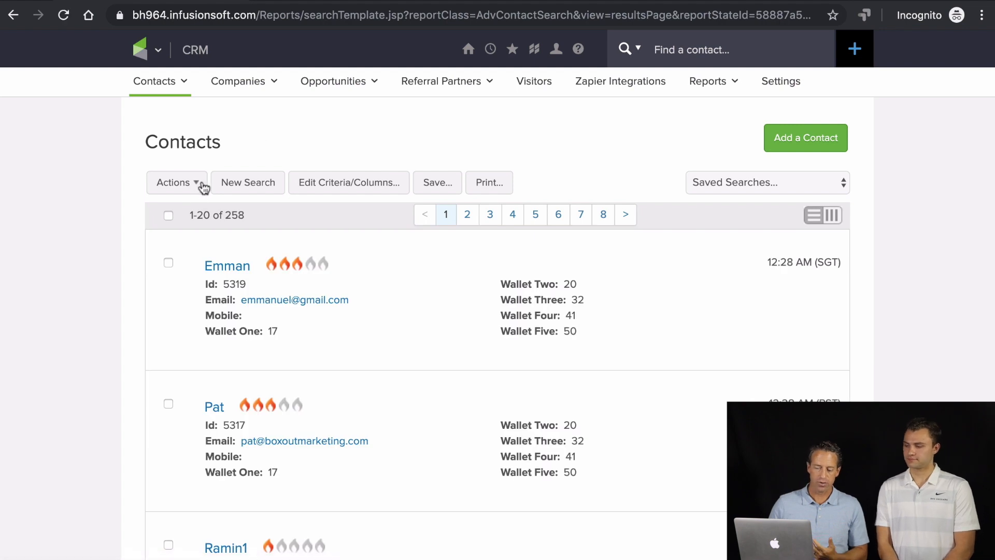
- Run a new contact search for records with the tag "Activity -> Activity - Webinar Testing - Register"
left_click(244, 185)
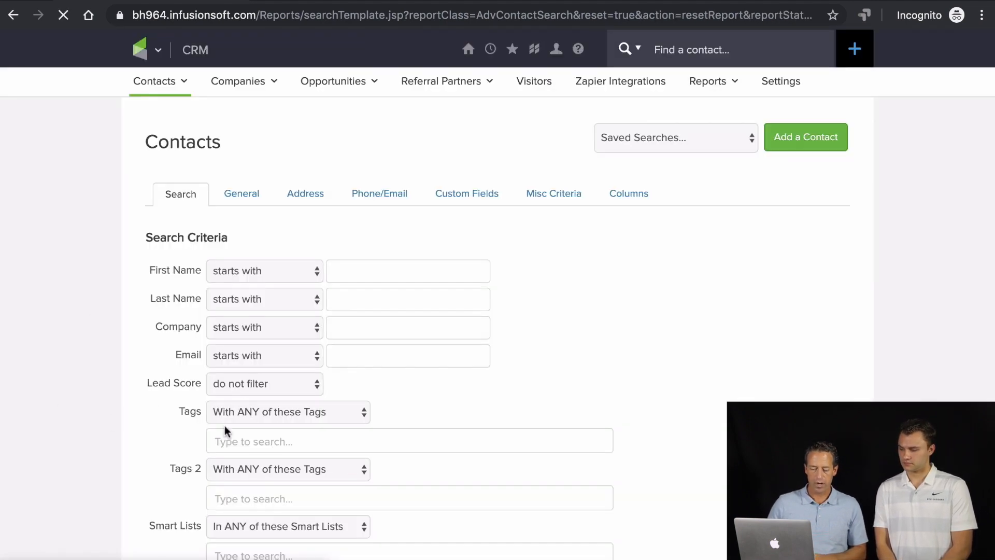
left_click(243, 440)
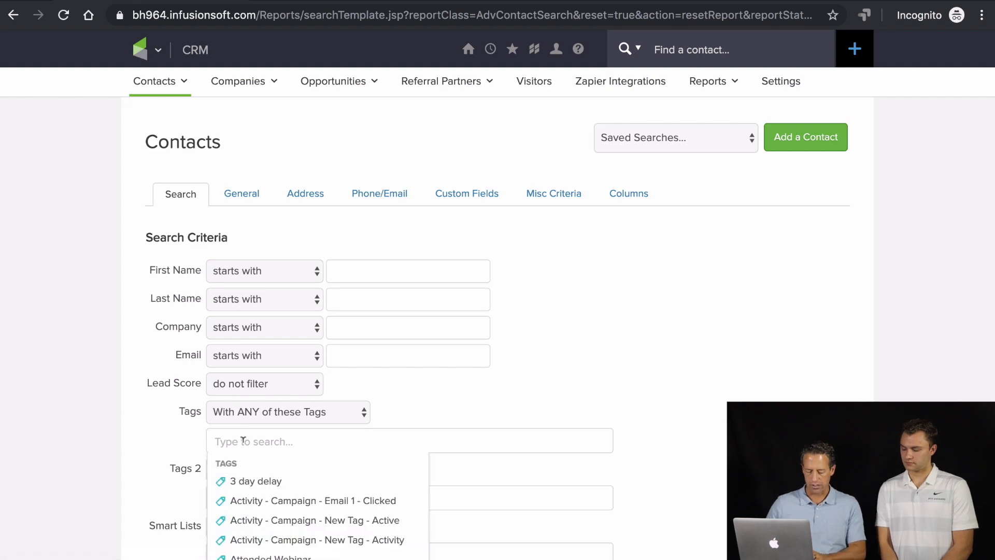
type("regist")
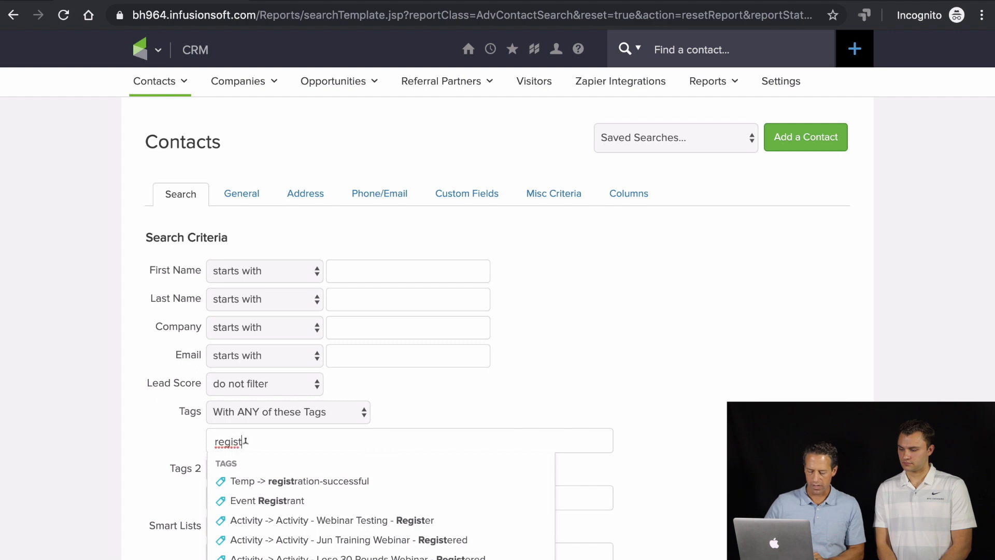
left_click(329, 519)
left_click(147, 439)
scroll(150, 451, "down", 3)
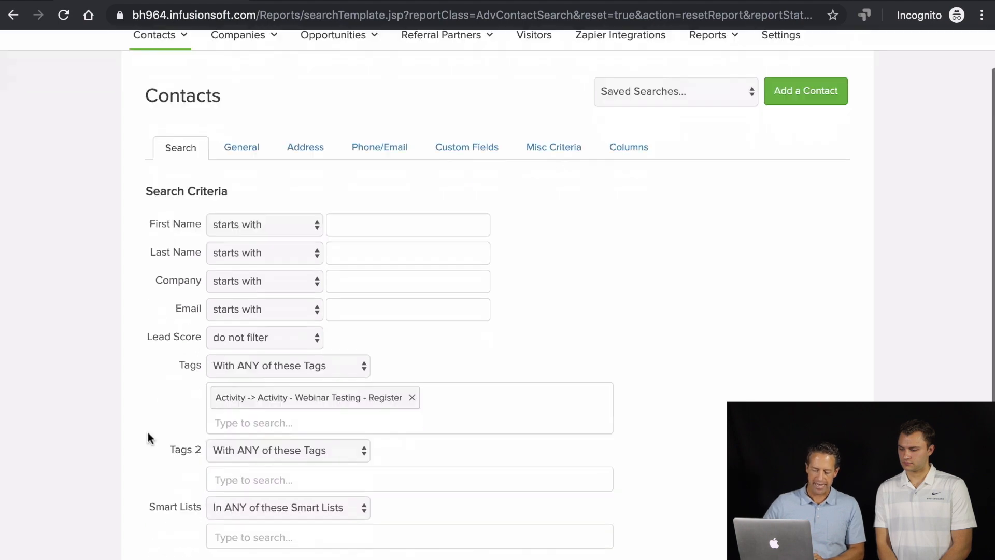
left_click(172, 491)
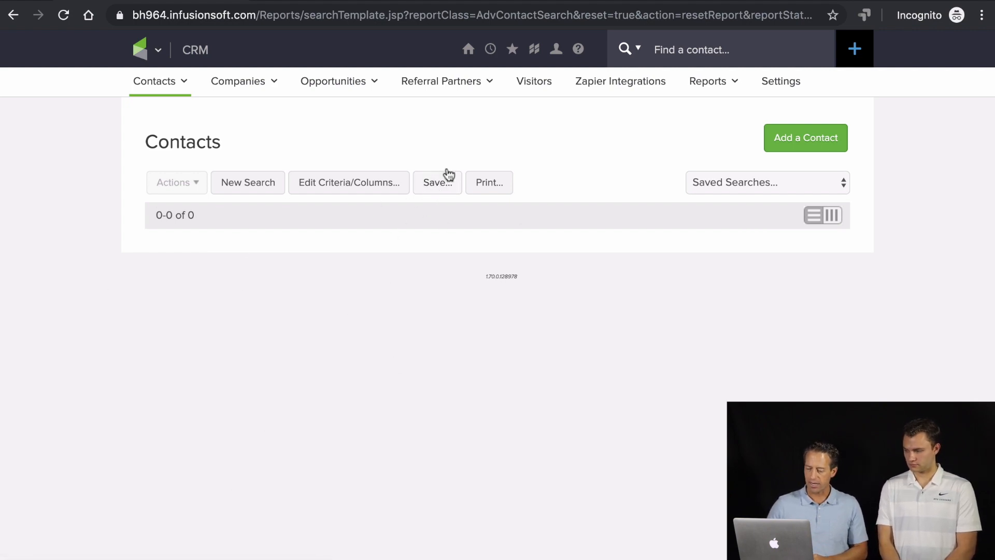
- Save this contact search as "Webinar Registrants" and share it with Everyone
left_click(430, 184)
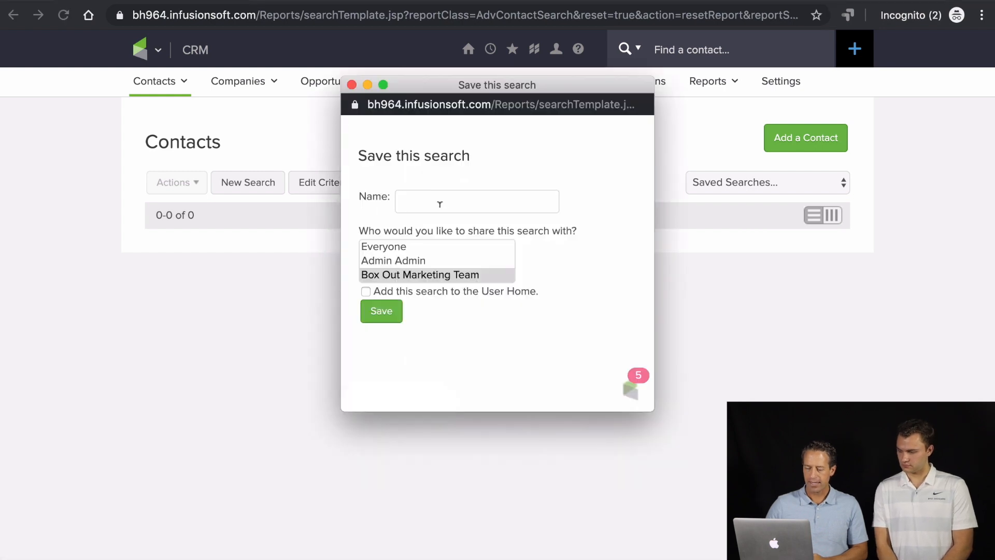
left_click(440, 203)
type("Webin")
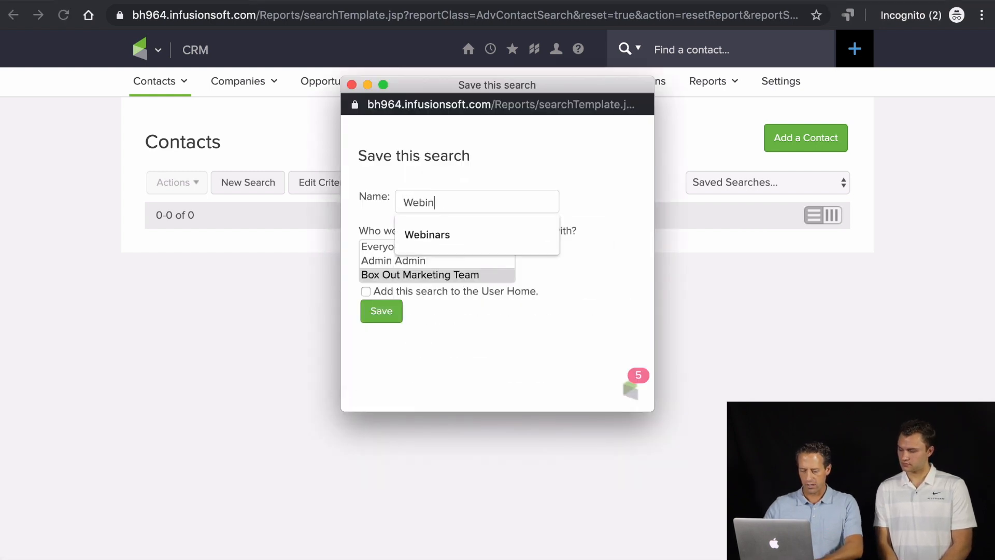
type("ar Registrants")
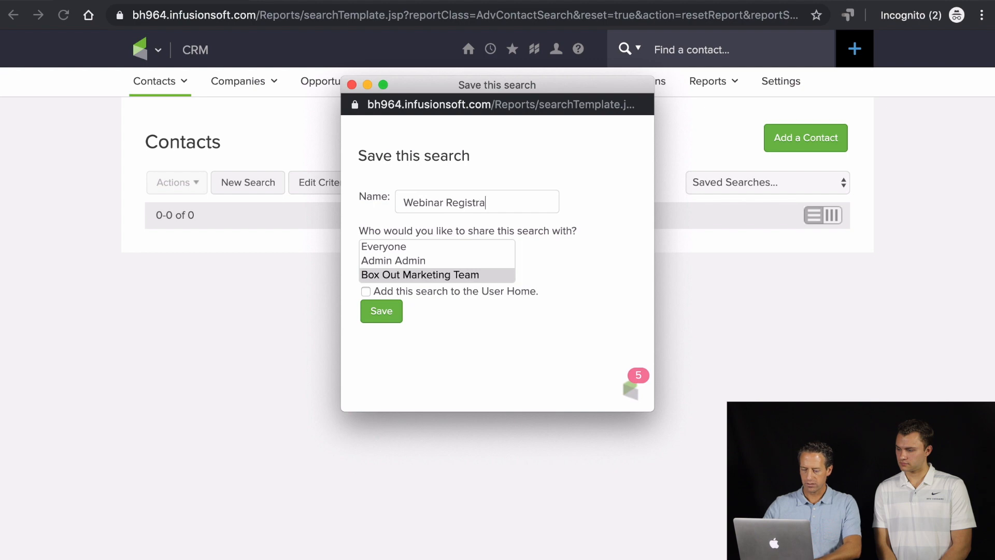
left_click(382, 247)
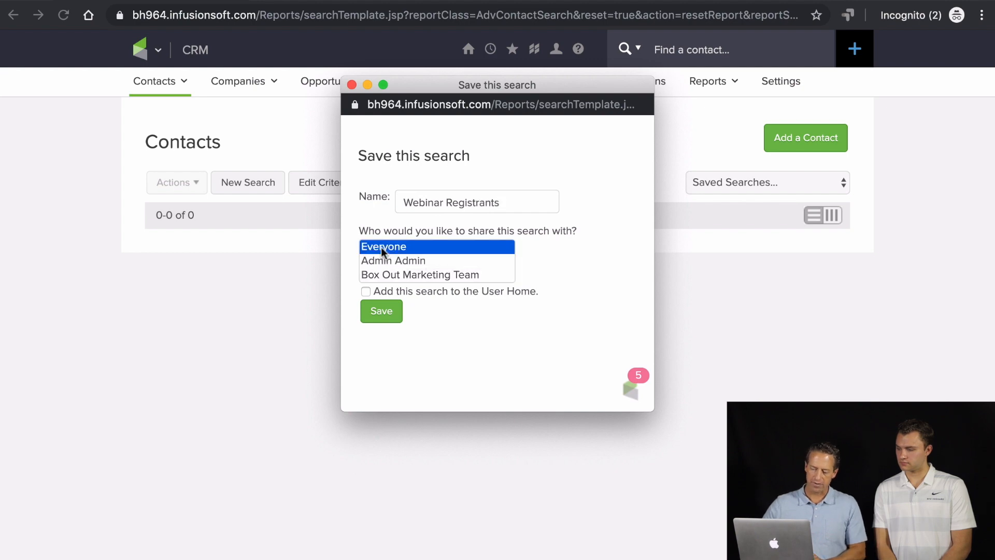
left_click(383, 314)
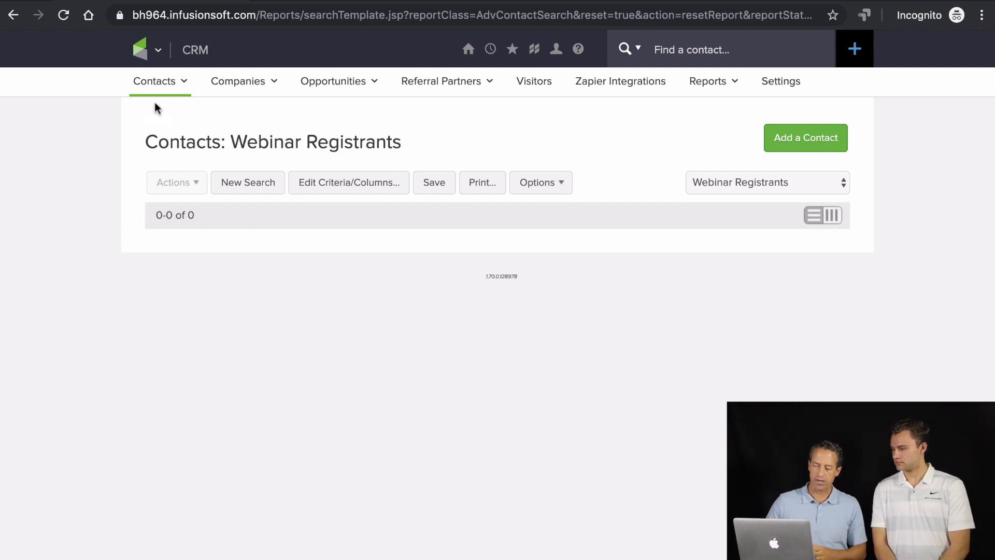
- Load the saved contact search "Surf Camp Webinar - Total Webinar Attendees"
left_click(724, 182)
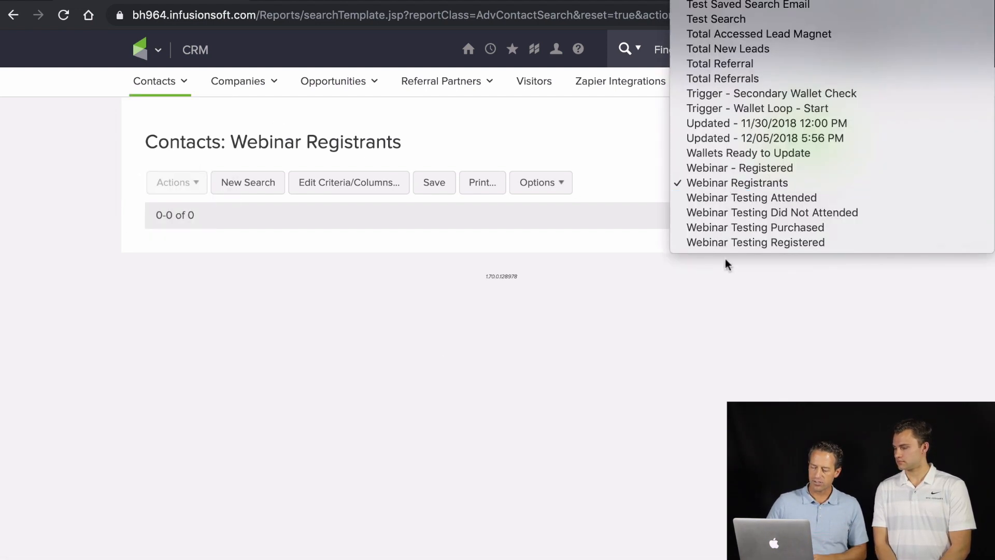
scroll(742, 135, "up", 1)
scroll(742, 135, "up", 6)
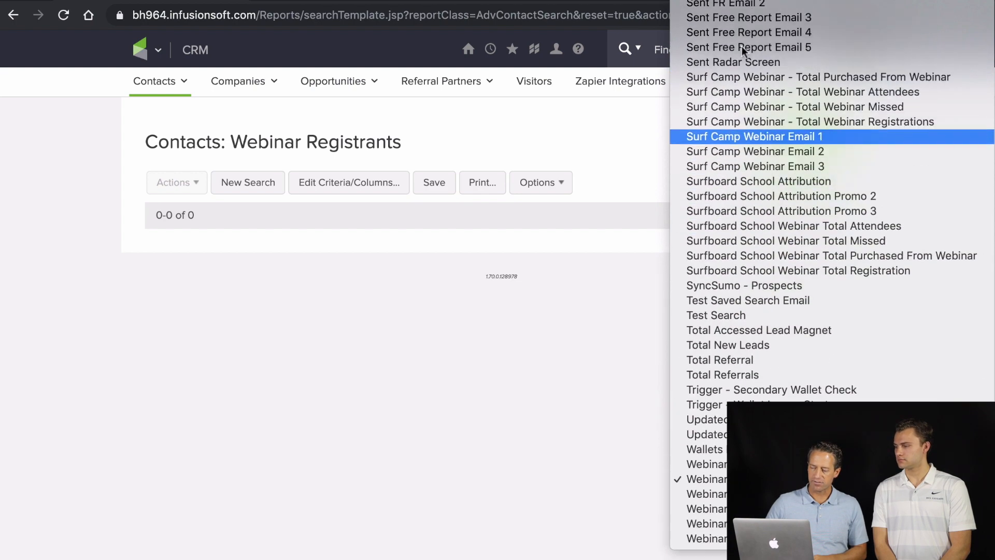
left_click(720, 93)
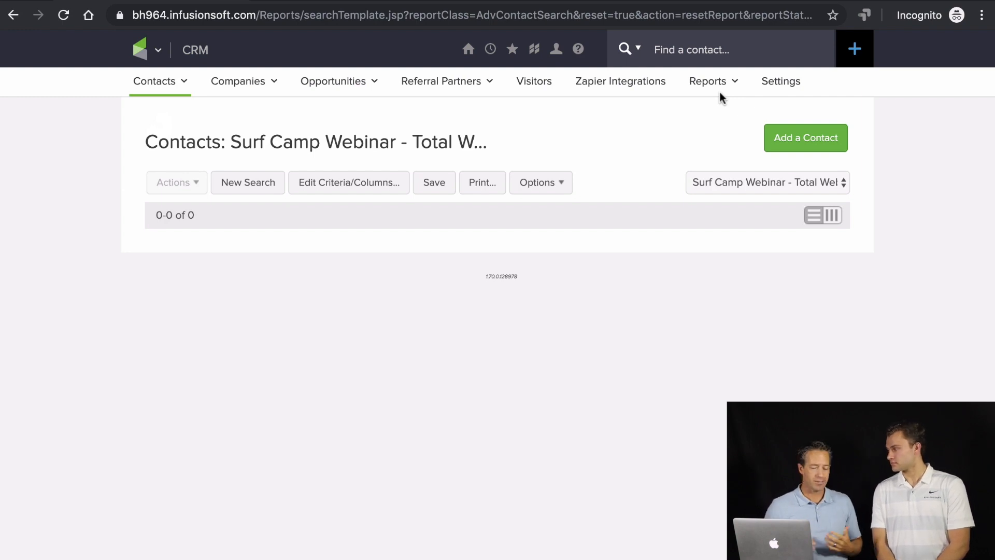
- Go to the My Nav dashboard and look over its existing statistics widgets
left_click(142, 48)
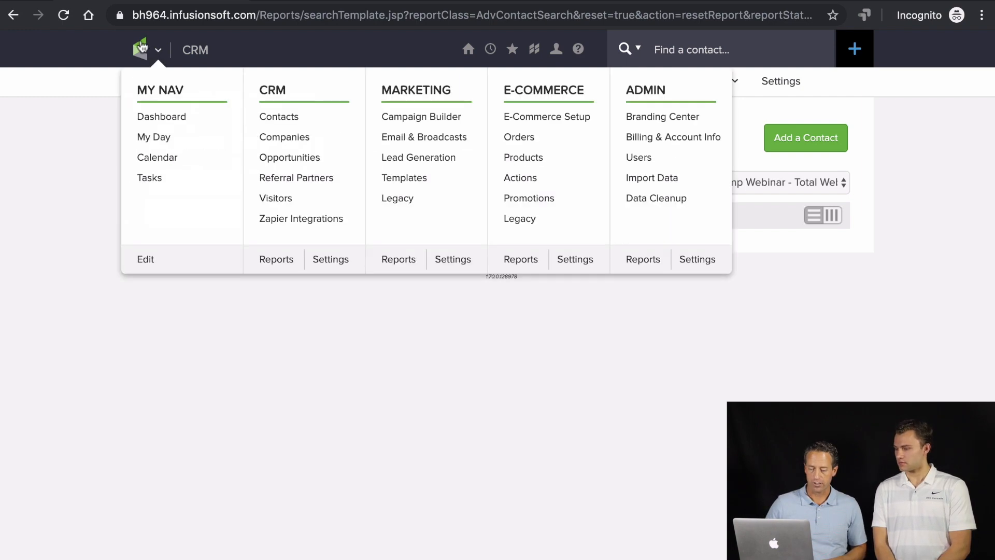
left_click(160, 122)
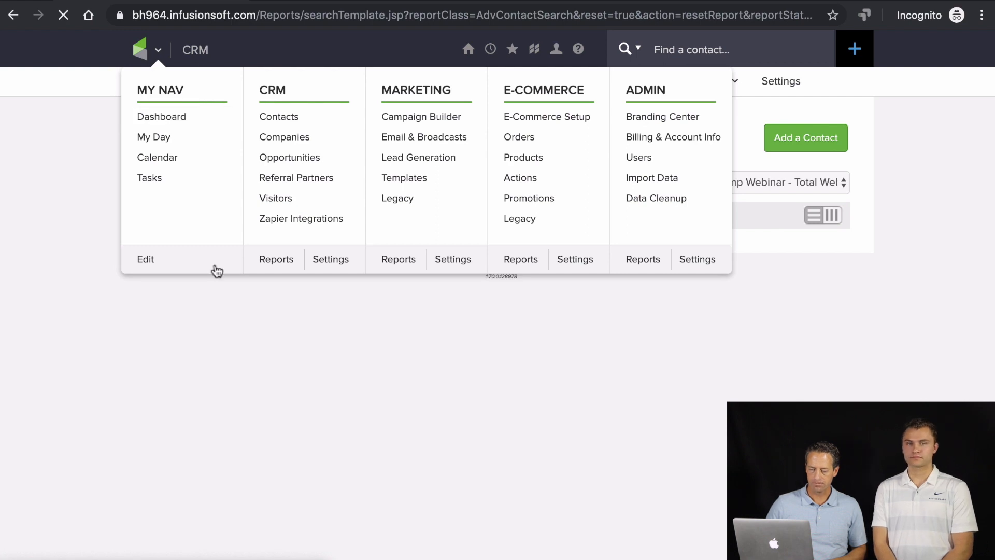
scroll(221, 332, "down", 1)
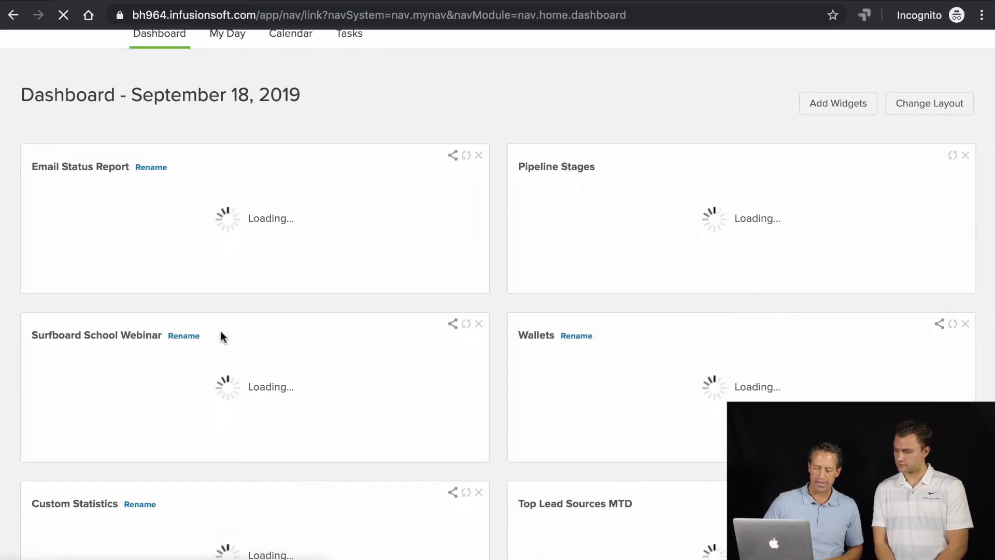
scroll(221, 332, "down", 1)
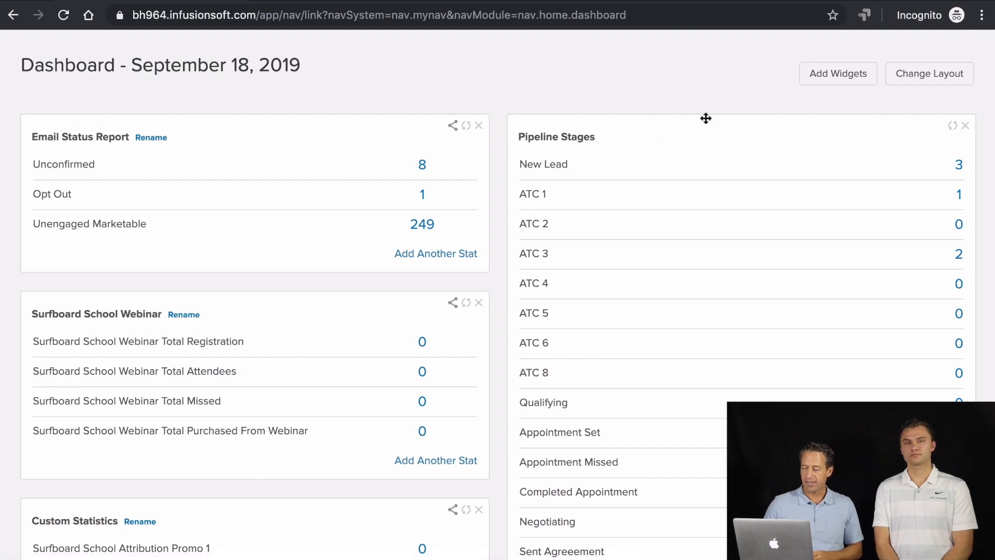
- Add a Custom Statistics widget to the dashboard
left_click(838, 77)
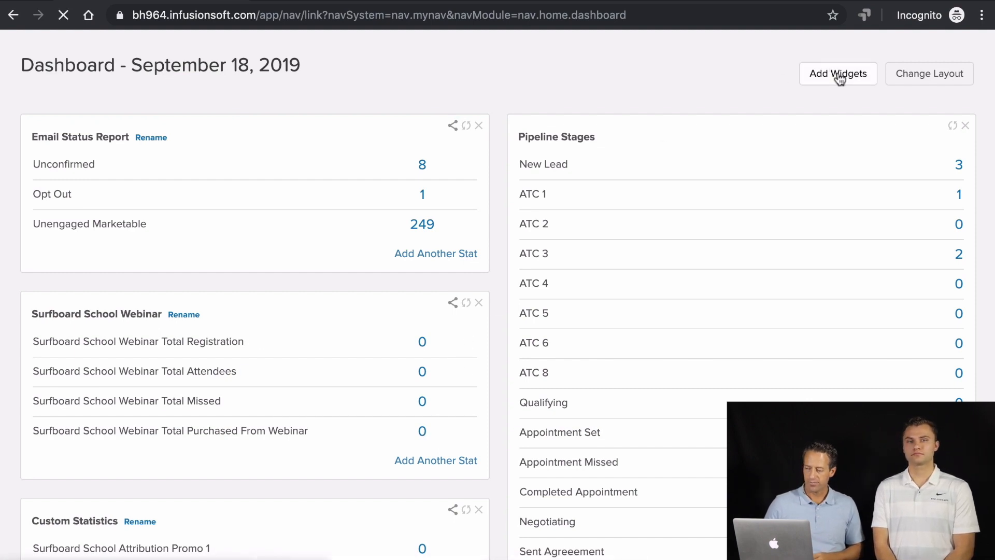
scroll(390, 391, "down", 8)
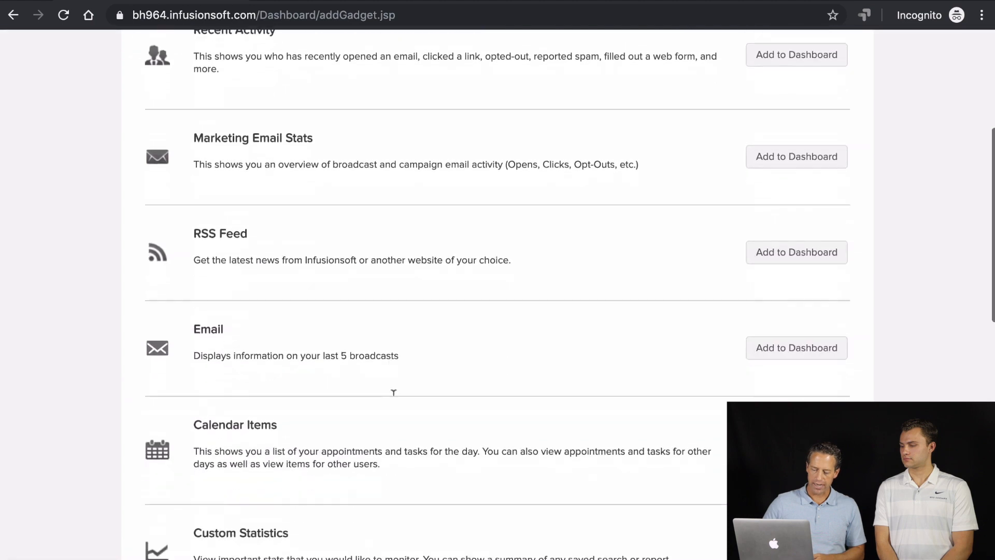
scroll(394, 392, "down", 1)
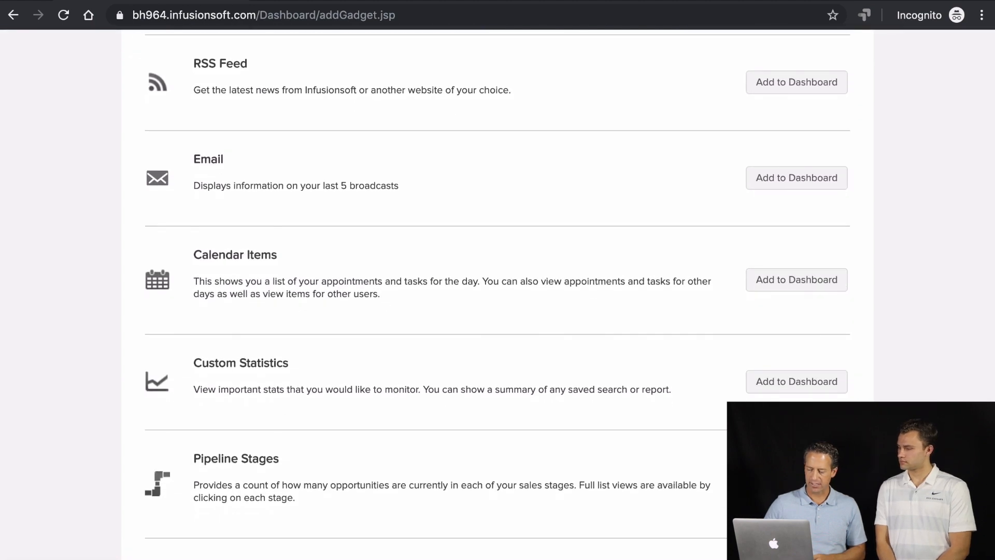
left_click(798, 383)
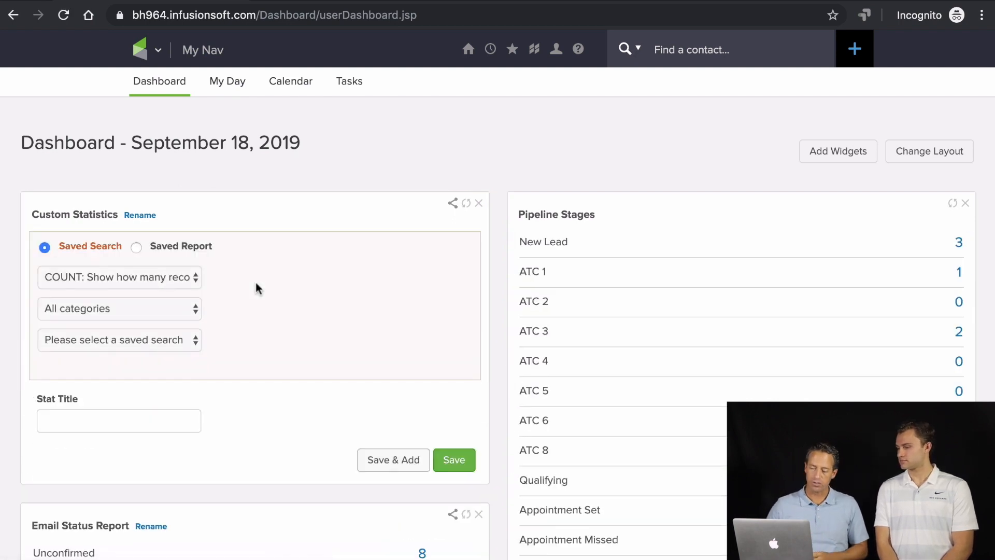
- Choose the Webinar Registrants saved search as the source of the new Custom Statistics widget
left_click(111, 339)
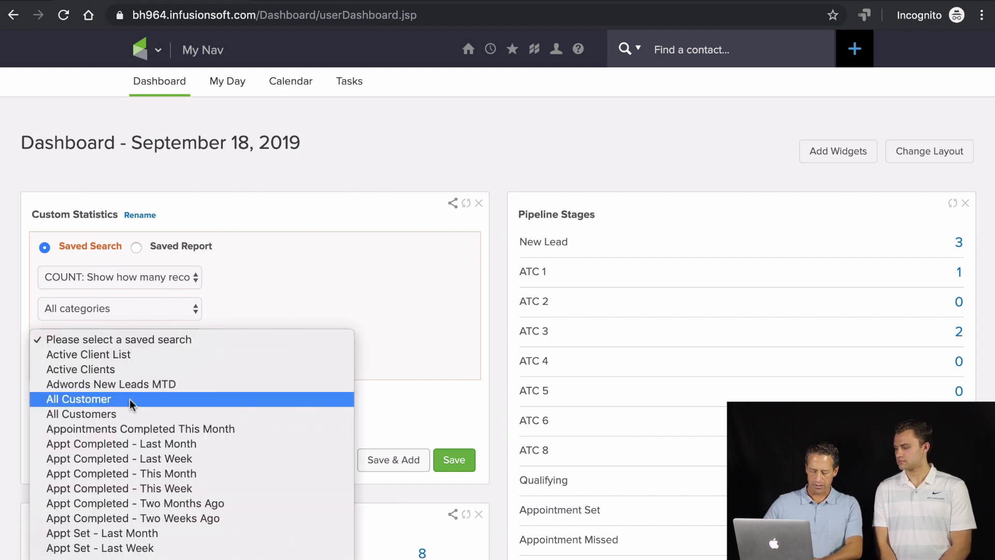
type("web")
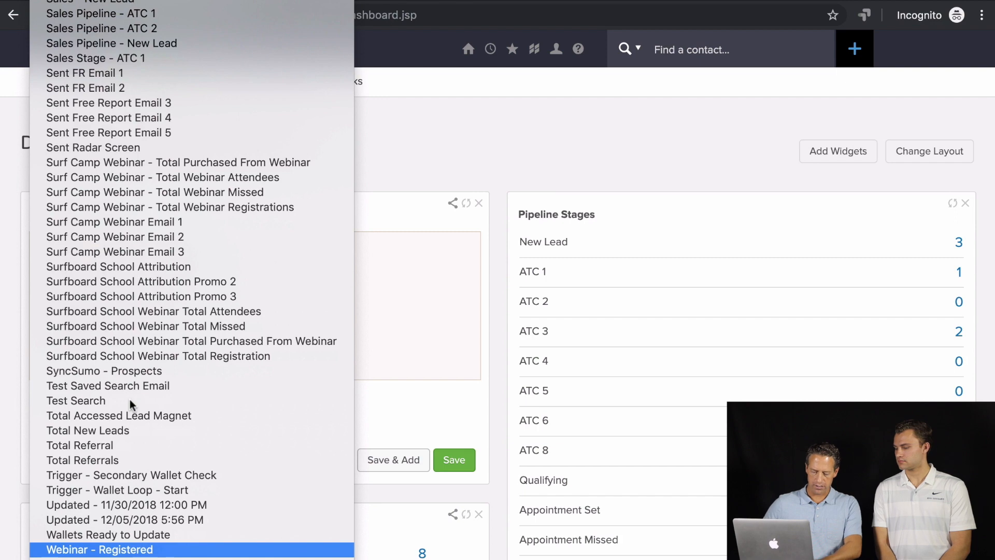
key("Down")
key("Down")
key("Down")
key("Up")
key("Up")
key("Return")
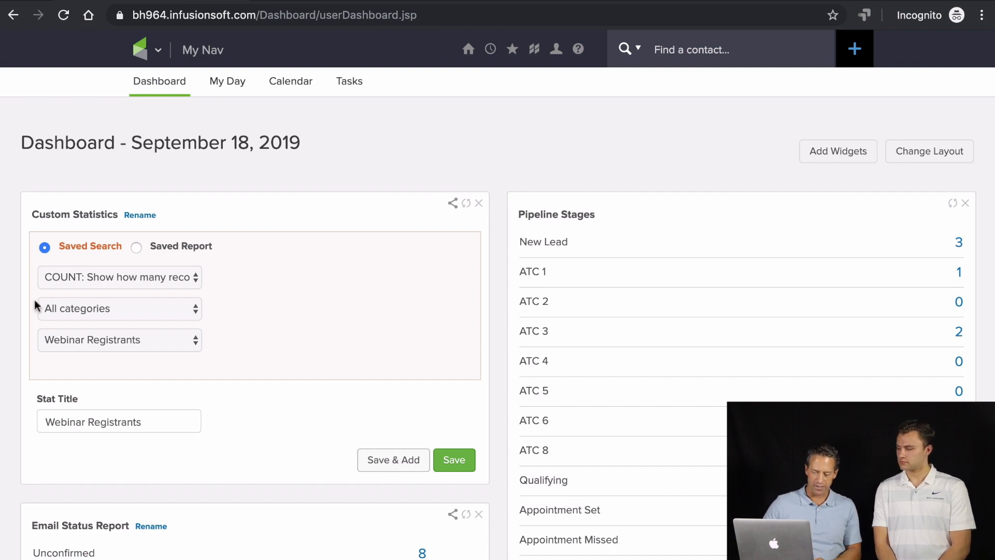
- Review the calculation types offered for the Webinar Registrants statistic, leaving COUNT selected
left_click(77, 277)
left_click(76, 276)
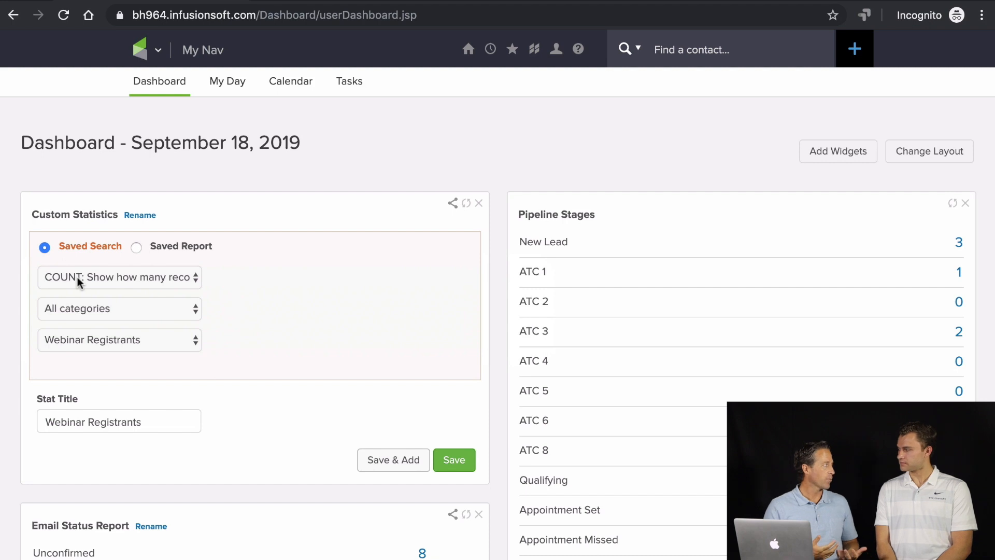
left_click(77, 276)
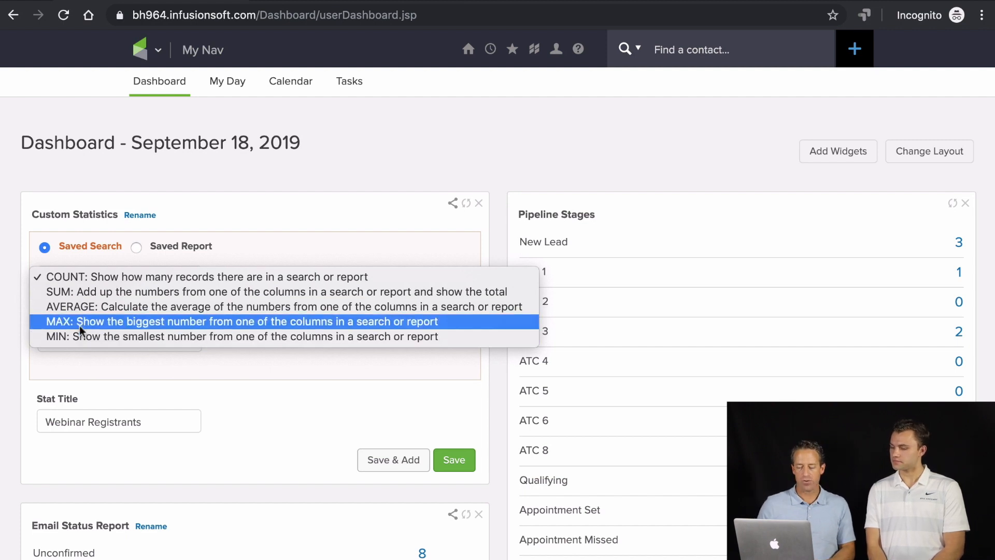
left_click(322, 408)
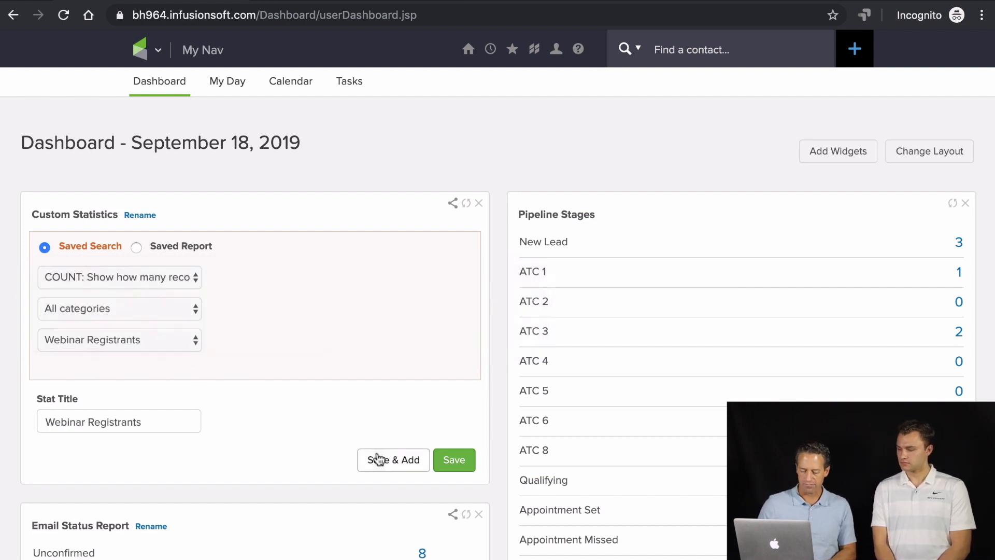
- Remove the unsaved Custom Statistics widget from the dashboard
left_click(477, 204)
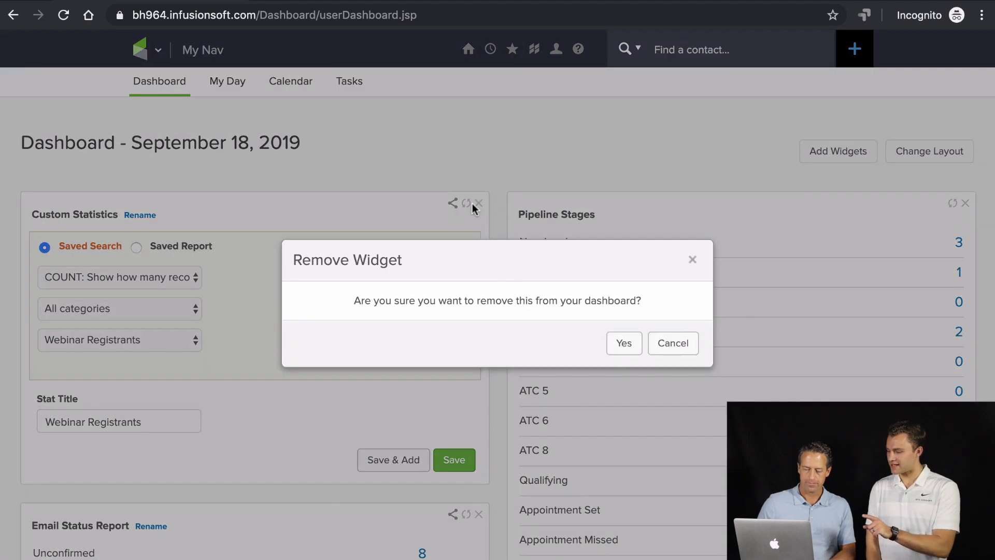
left_click(622, 344)
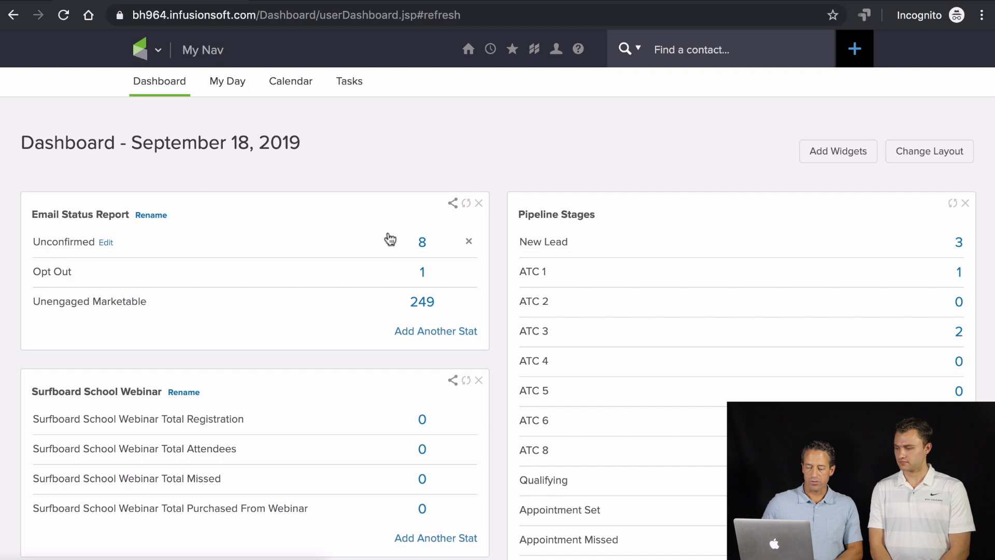
- Start another stat in the Email Status Report widget and browse the saved searches available for it
left_click(444, 332)
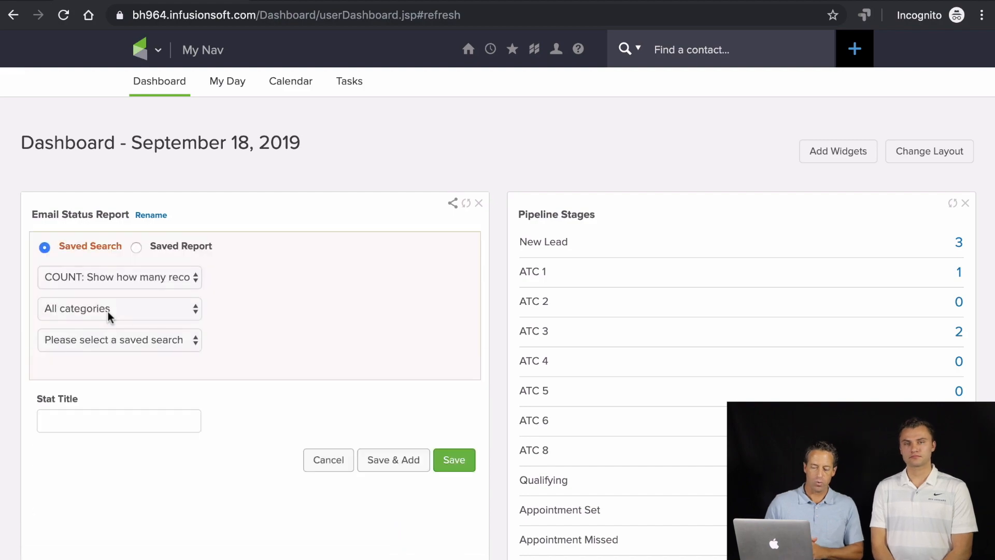
left_click(99, 338)
scroll(117, 416, "down", 8)
scroll(117, 416, "down", 15)
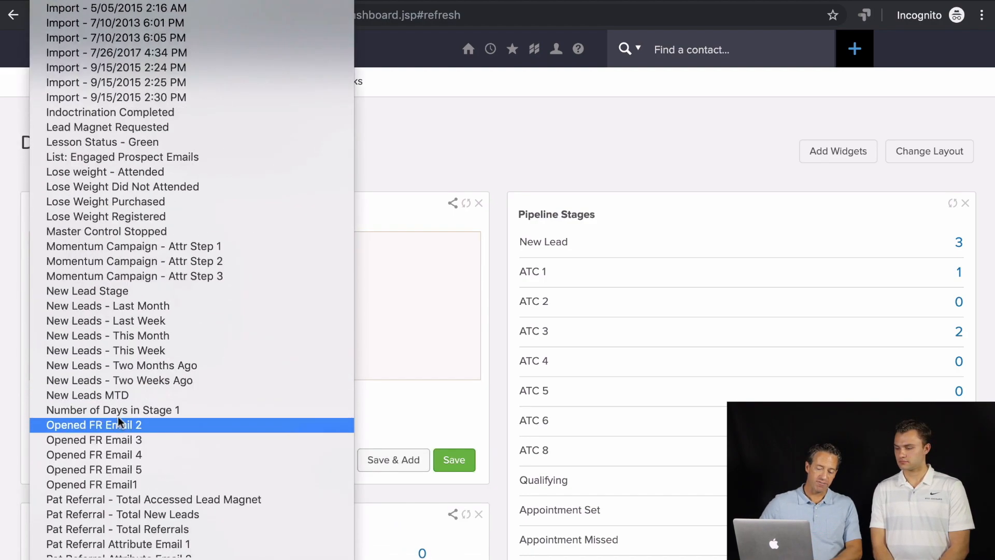
scroll(118, 416, "up", 20)
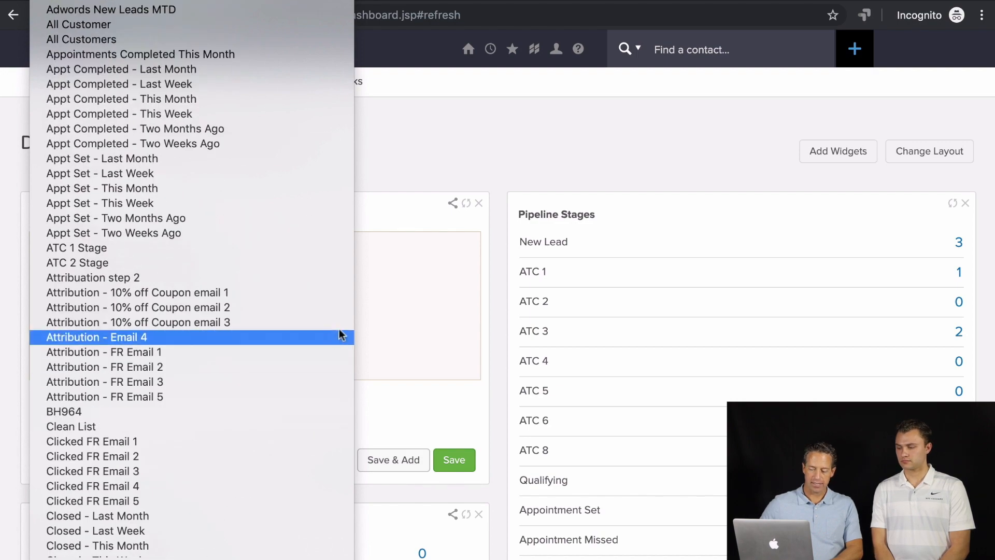
left_click(402, 334)
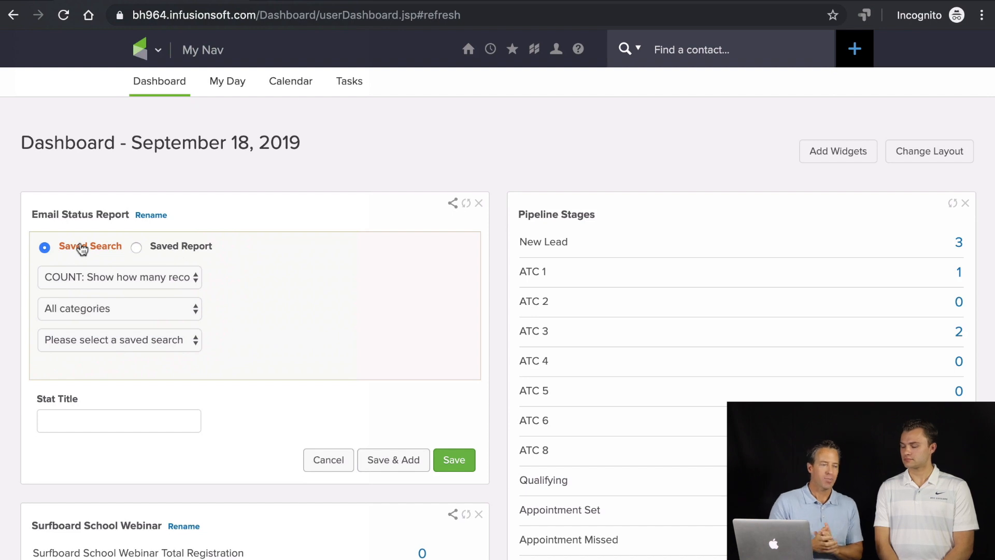
- Switch the new stat's source to a saved report and choose the Cash Forecast Current Month report
mouse_move(140, 49)
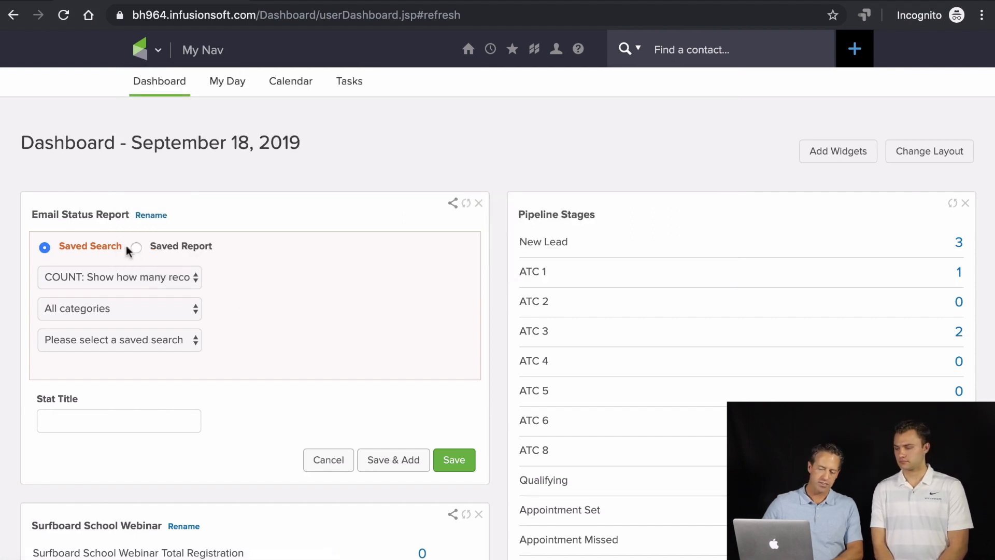
left_click(135, 247)
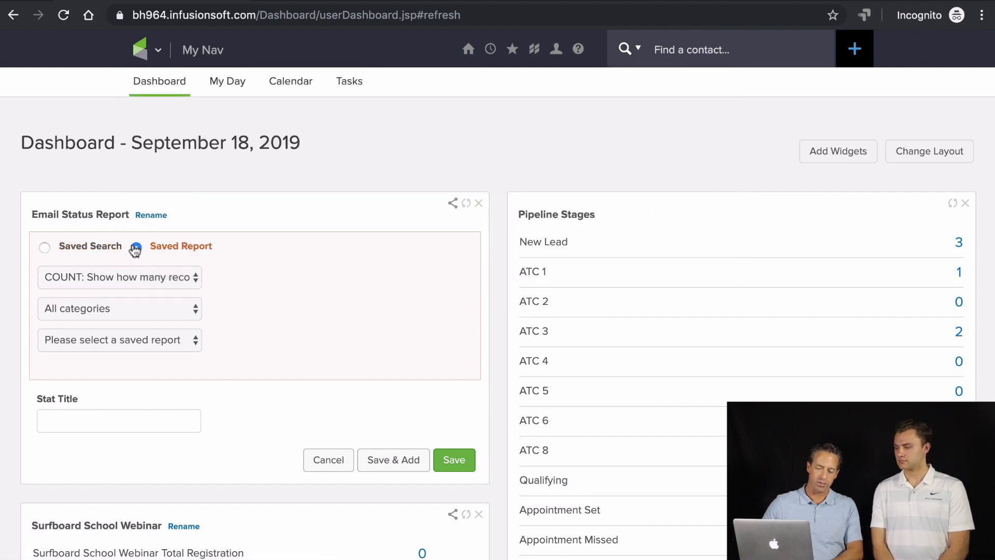
left_click(108, 334)
scroll(133, 445, "down", 3)
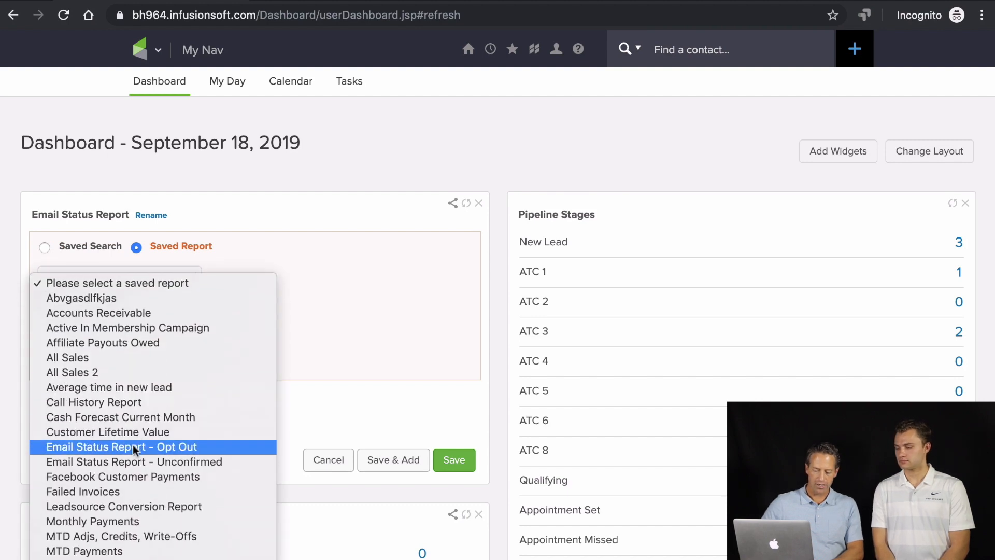
left_click(140, 418)
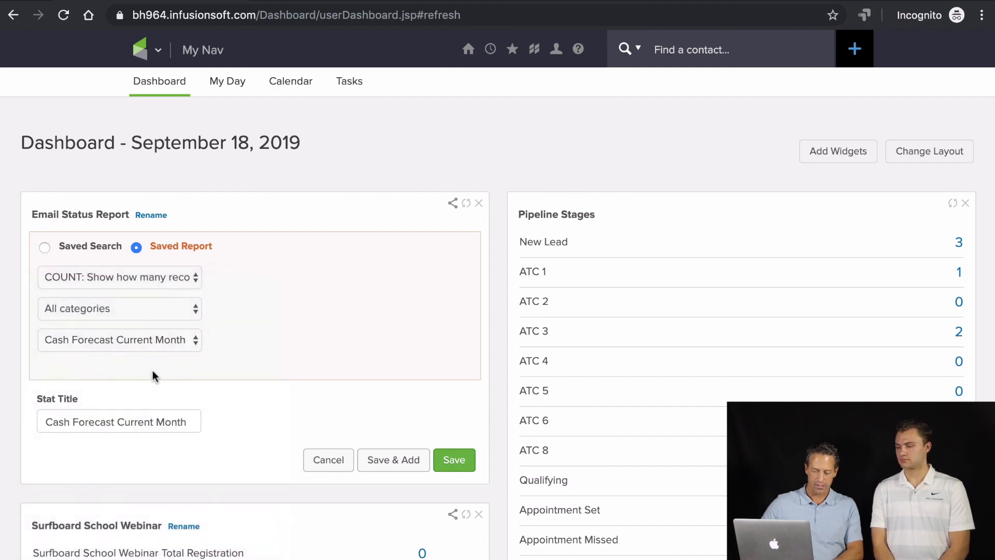
- Set the Cash Forecast Current Month stat to calculate the SUM of the Amount column
left_click(139, 280)
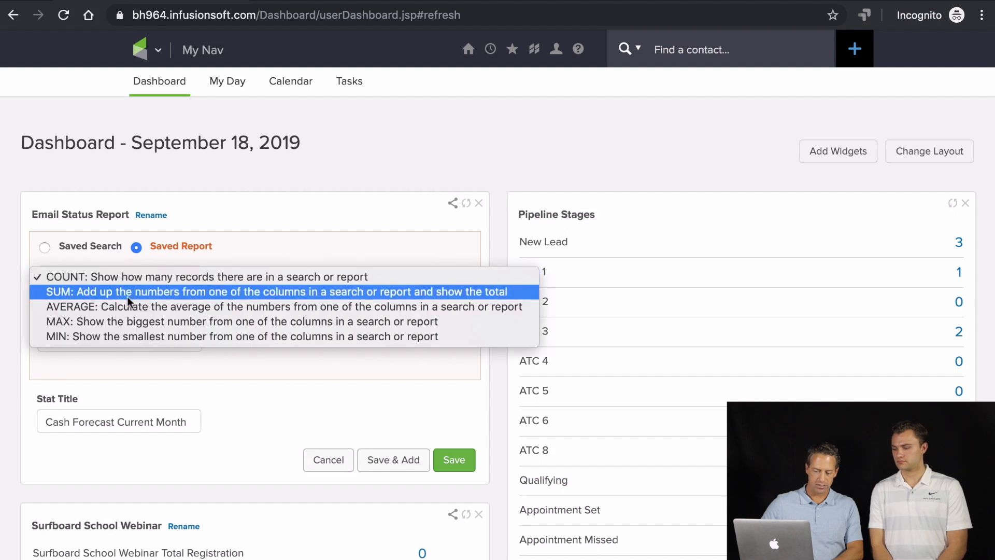
left_click(101, 287)
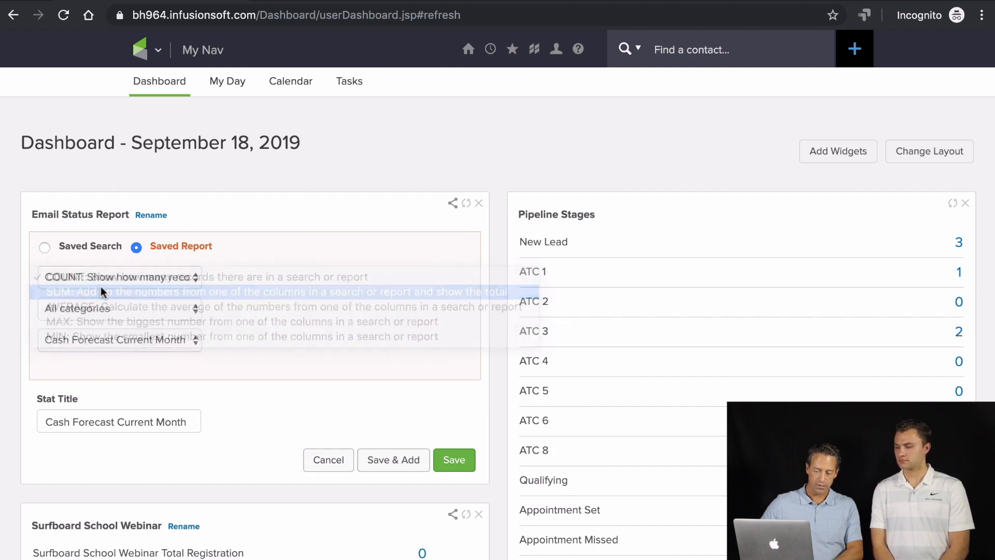
left_click(123, 372)
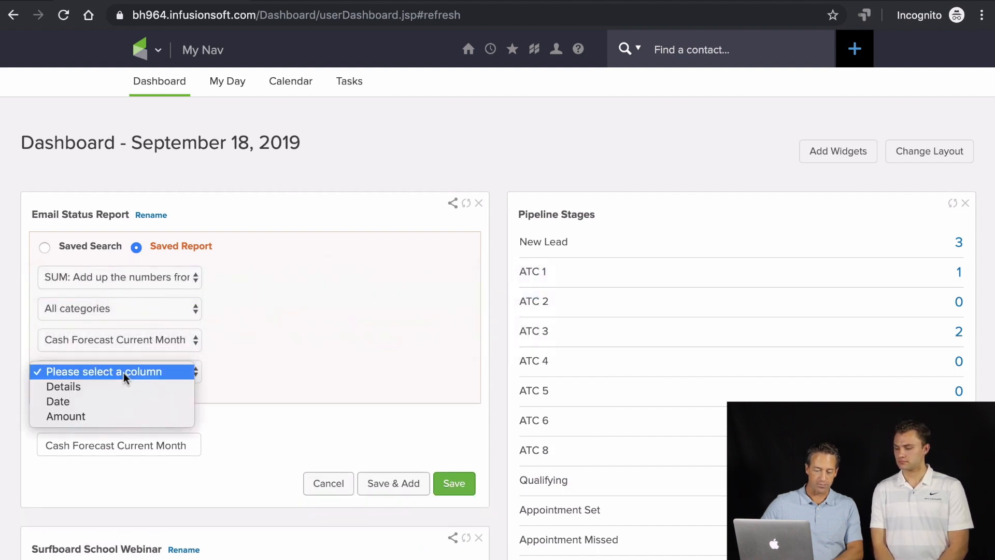
left_click(108, 416)
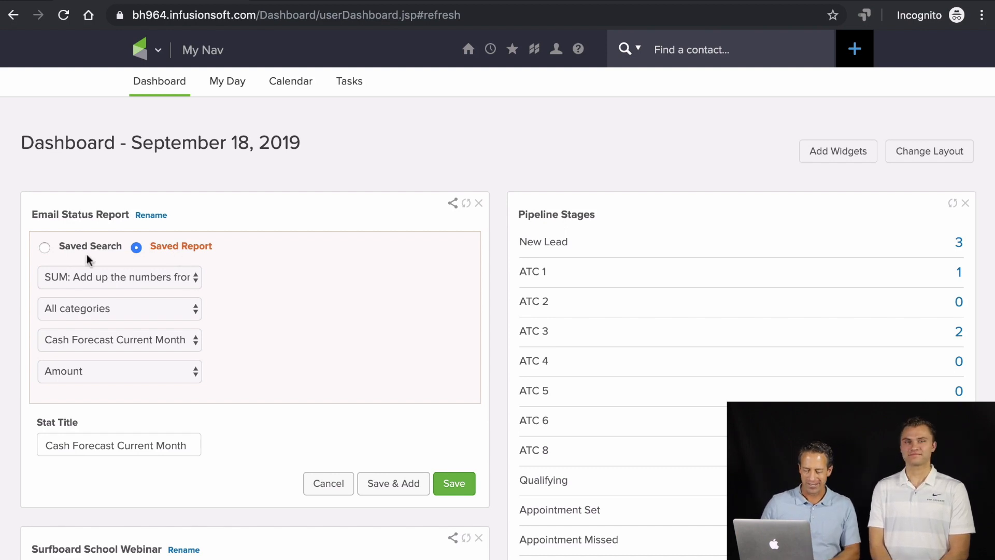
- Remove the Email Status Report widget from the dashboard
left_click(480, 202)
left_click(634, 345)
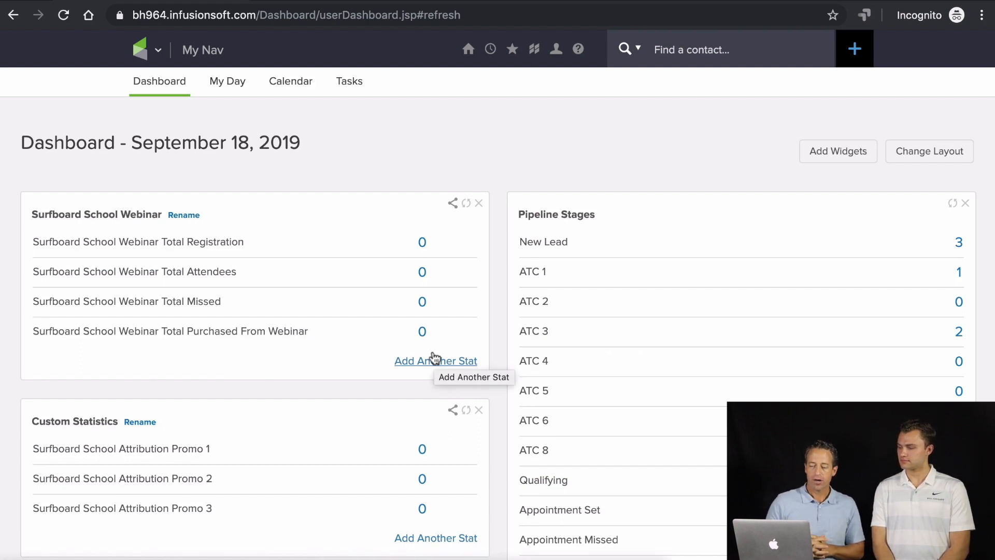
- Add a Campaign Reporting widget to the dashboard for the BOM Stage 3: Surfboard School Webinar campaign
left_click(824, 150)
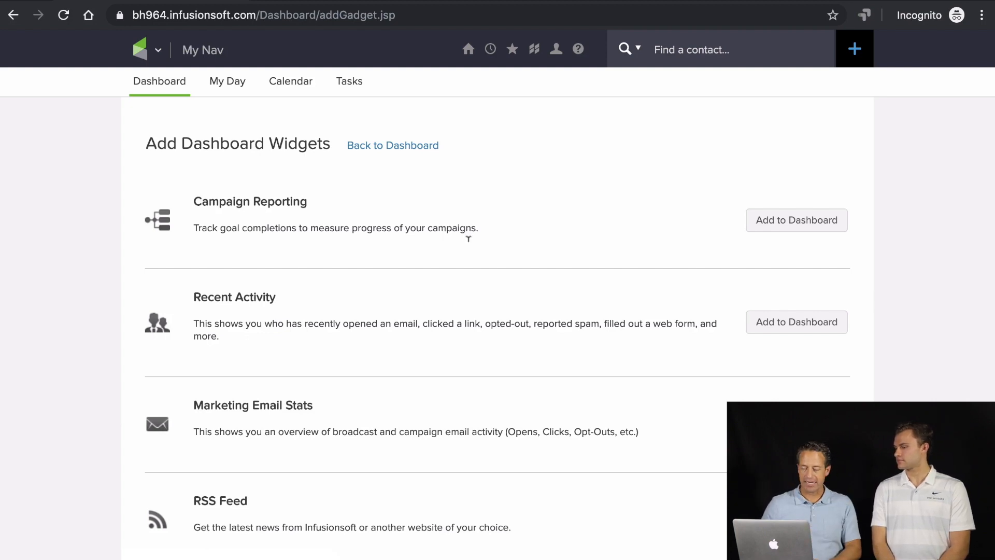
left_click(800, 223)
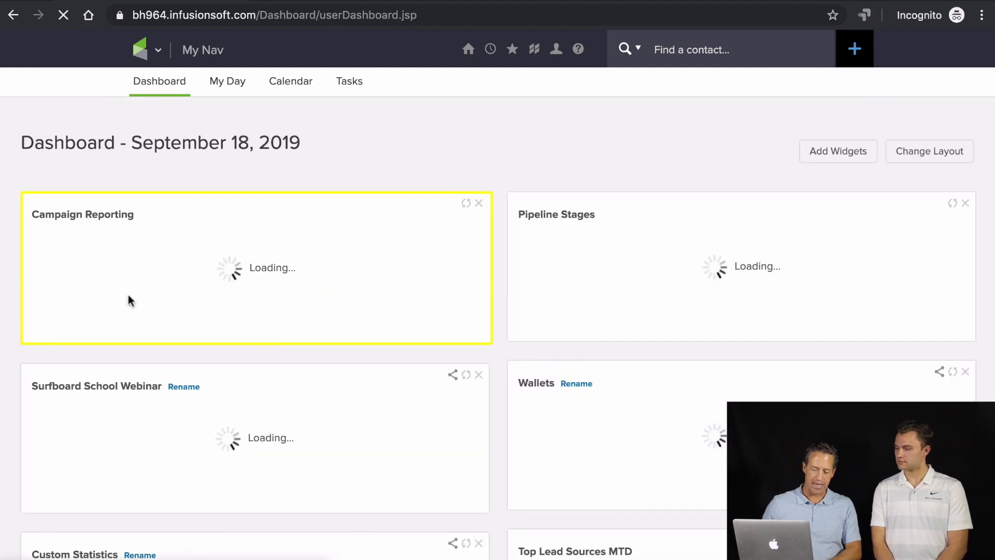
left_click(116, 288)
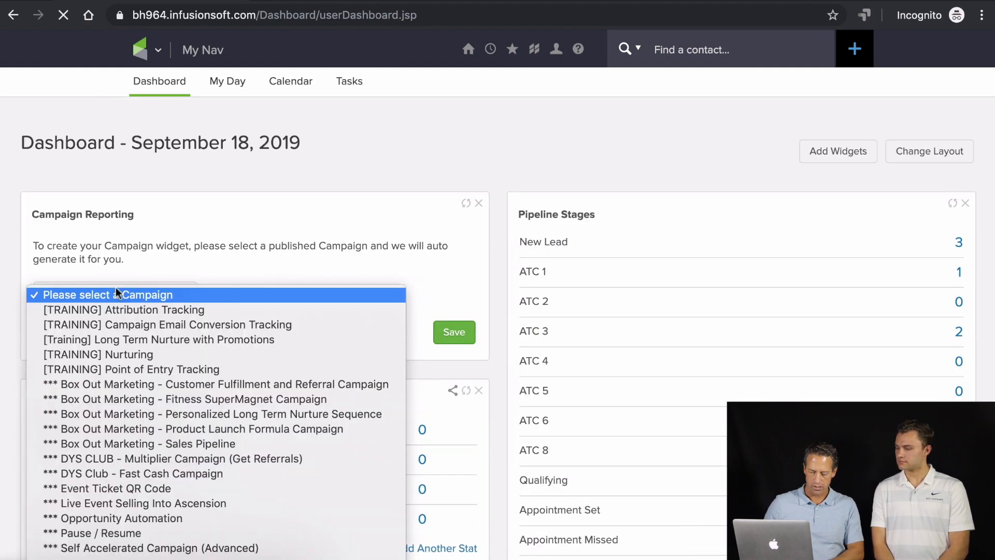
scroll(135, 382, "down", 10)
scroll(135, 383, "down", 2)
left_click(144, 249)
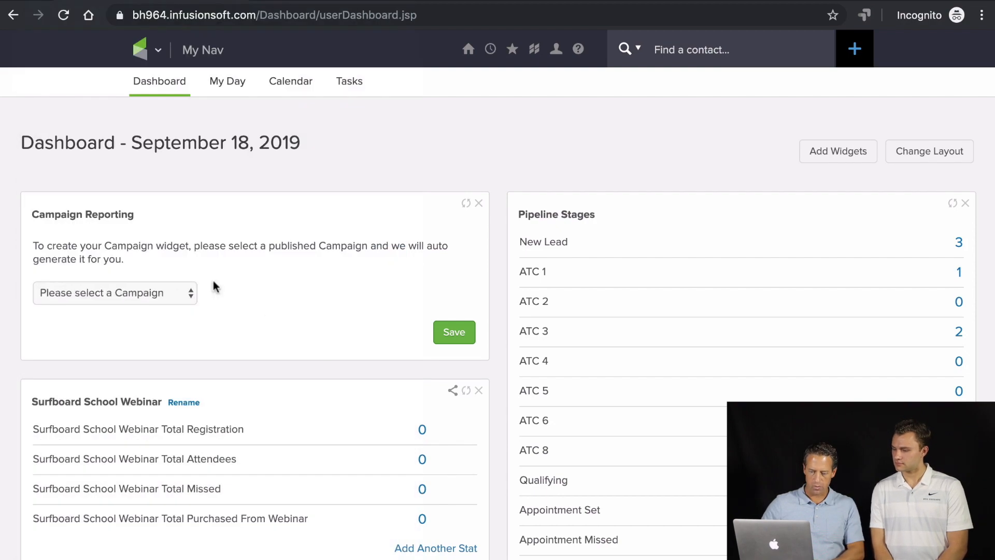
left_click(456, 334)
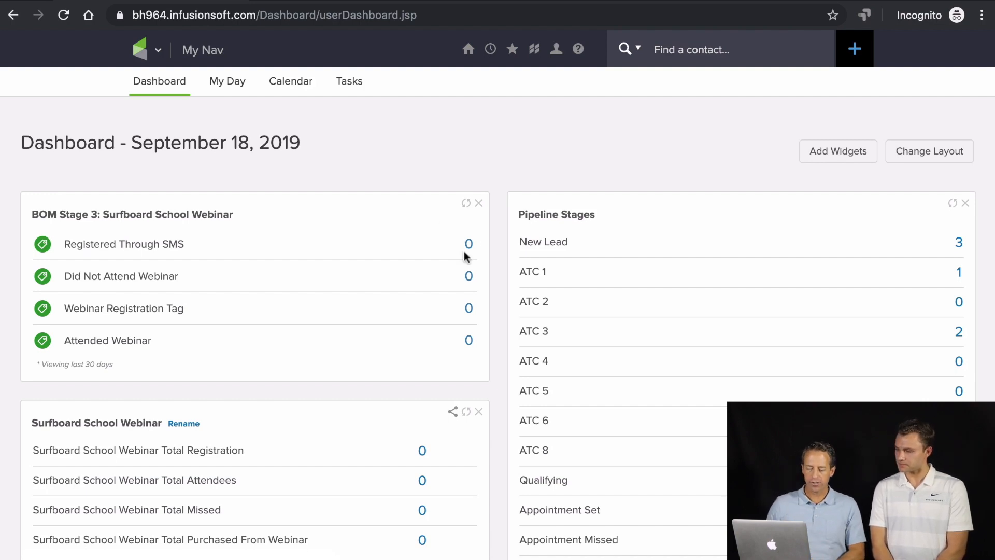
- Remove the BOM Stage 3: Surfboard School Webinar campaign widget from the dashboard
left_click(477, 204)
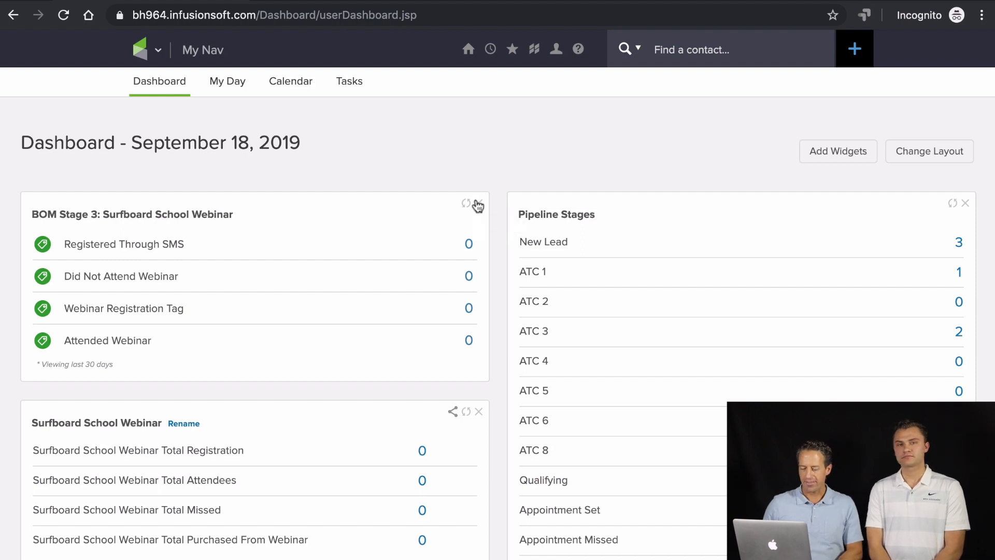
left_click(625, 342)
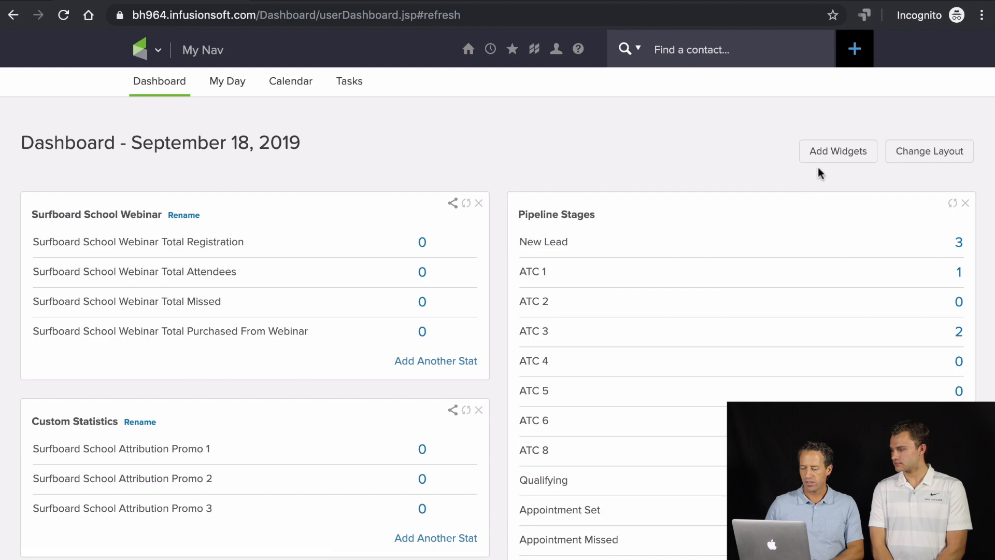
- Browse the widgets available for the dashboard, including Custom Statistics and Pipeline Stages, and return to the dashboard
left_click(834, 152)
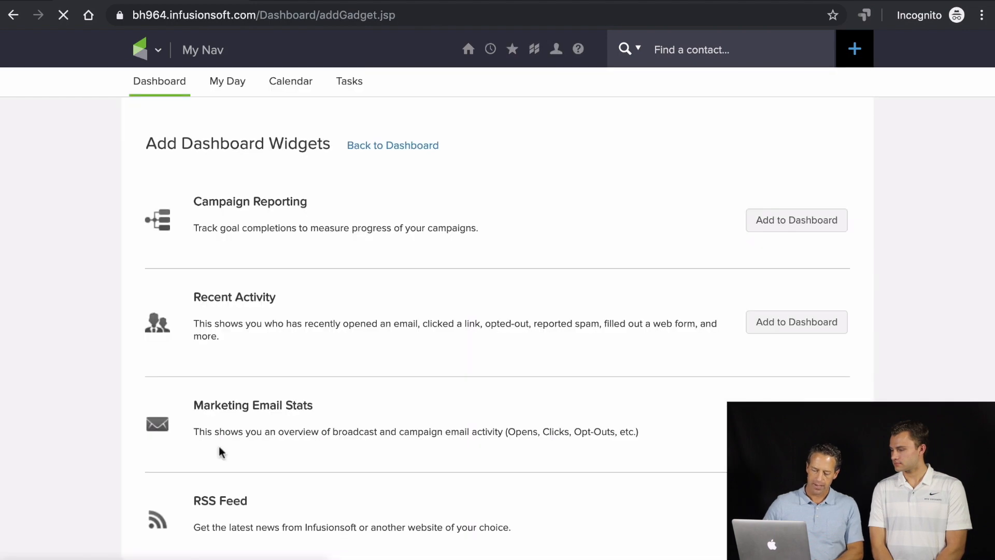
scroll(219, 451, "down", 5)
scroll(219, 449, "down", 6)
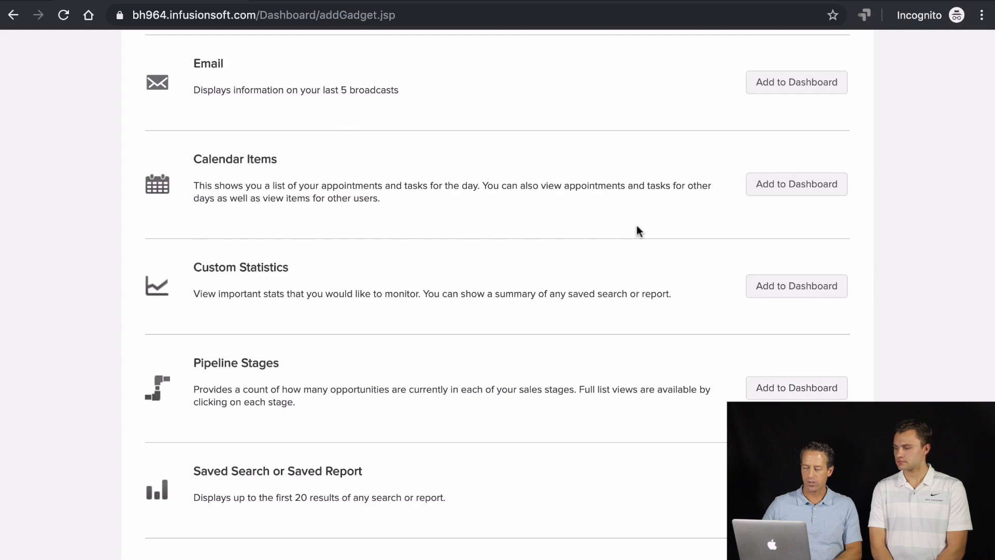
scroll(636, 225, "up", 7)
scroll(280, 107, "up", 3)
left_click(4, 17)
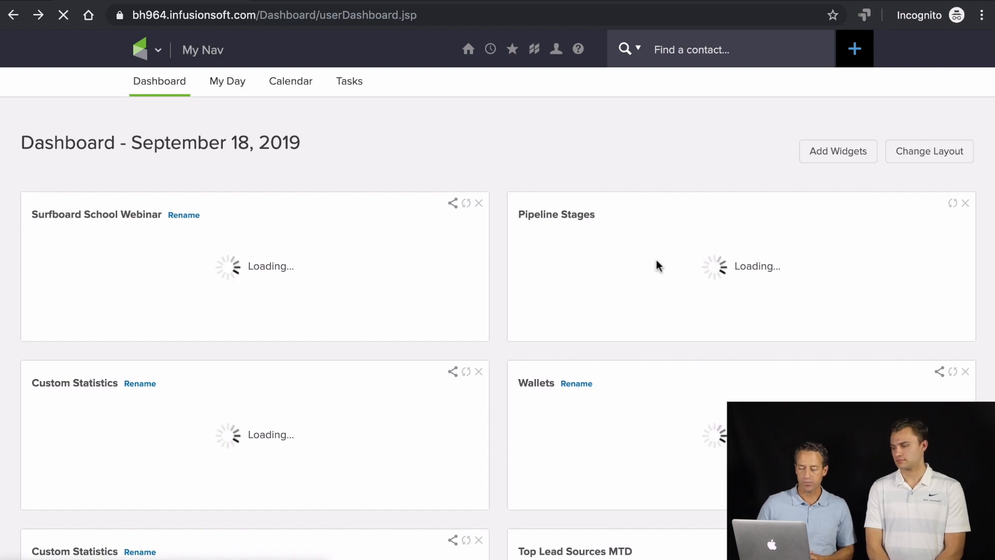
- Examine the sales stages in the Pipeline Stages widget and follow the link at its end
scroll(659, 265, "down", 5)
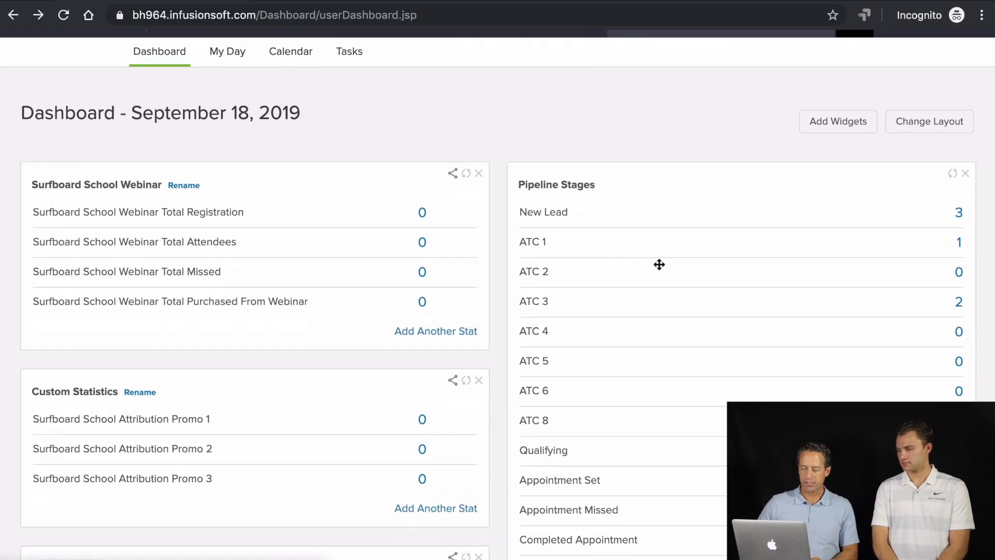
scroll(658, 264, "down", 1)
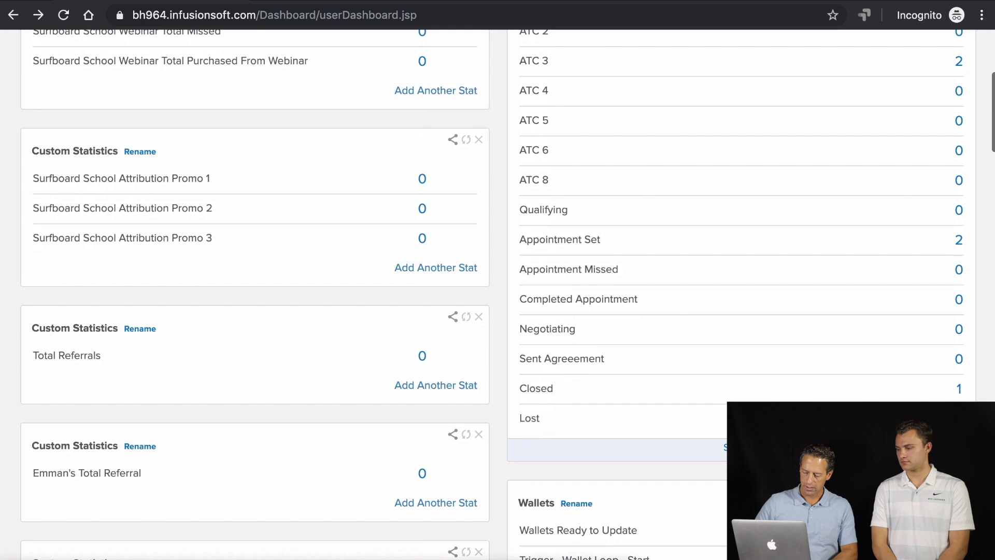
left_click(741, 447)
scroll(627, 220, "up", 1)
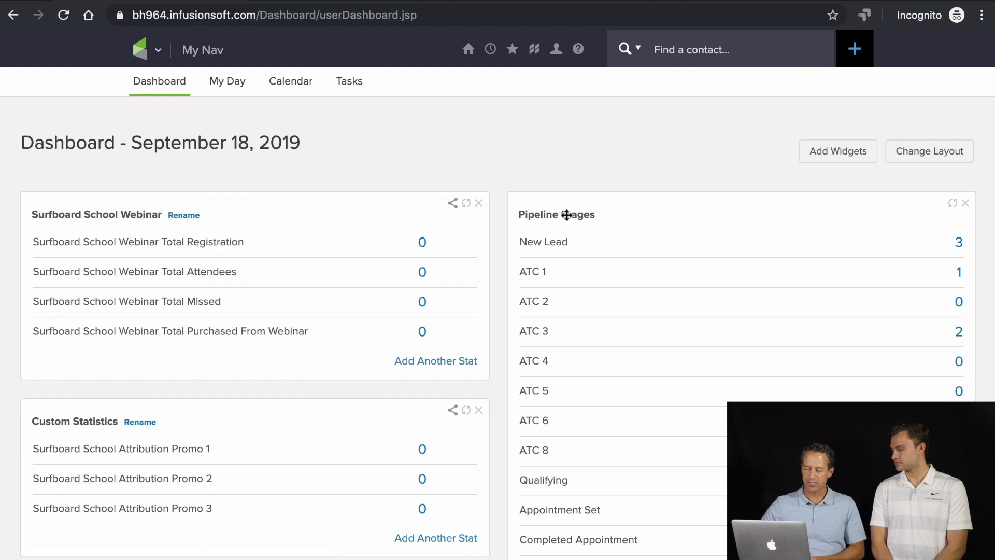
scroll(566, 214, "down", 3)
scroll(566, 215, "up", 1)
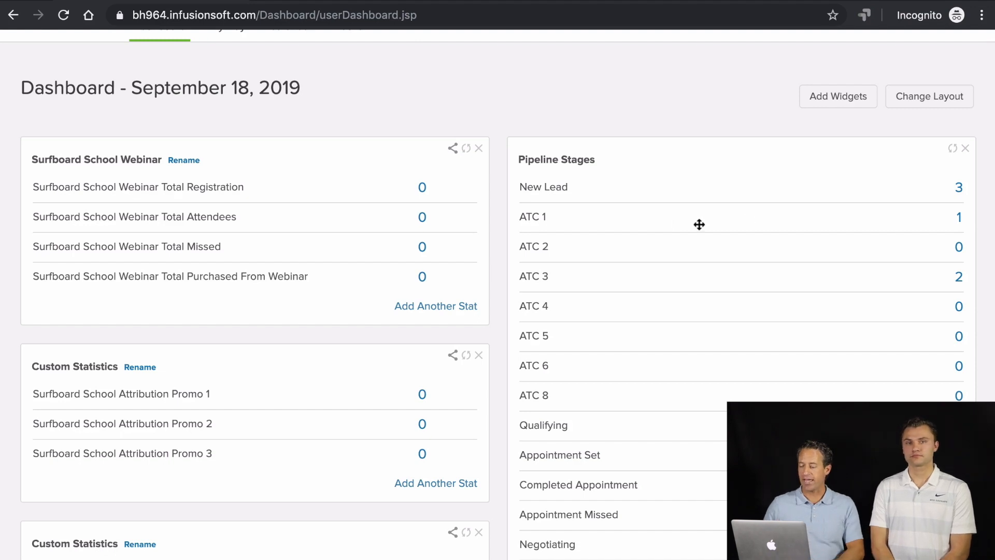
- Open the New Lead opportunities from Pipeline Stages and check the stage choices of the first listed opportunity without changing it
left_click(957, 189)
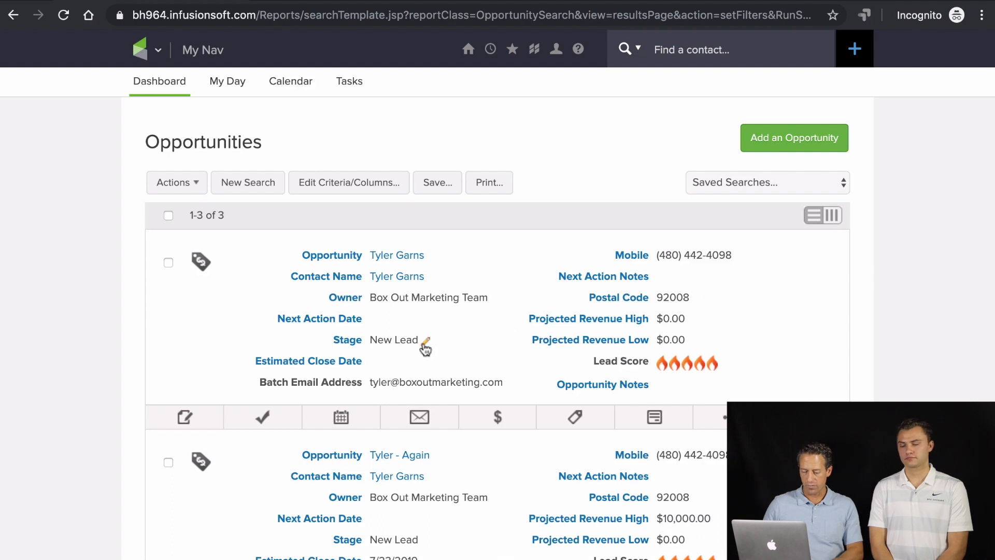
left_click(425, 340)
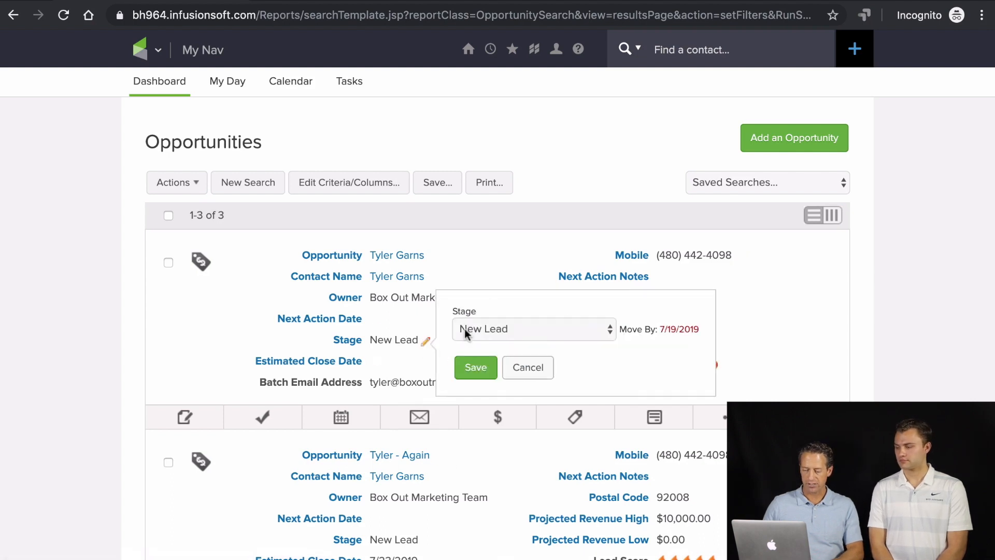
left_click(461, 329)
key("Escape")
left_click(474, 367)
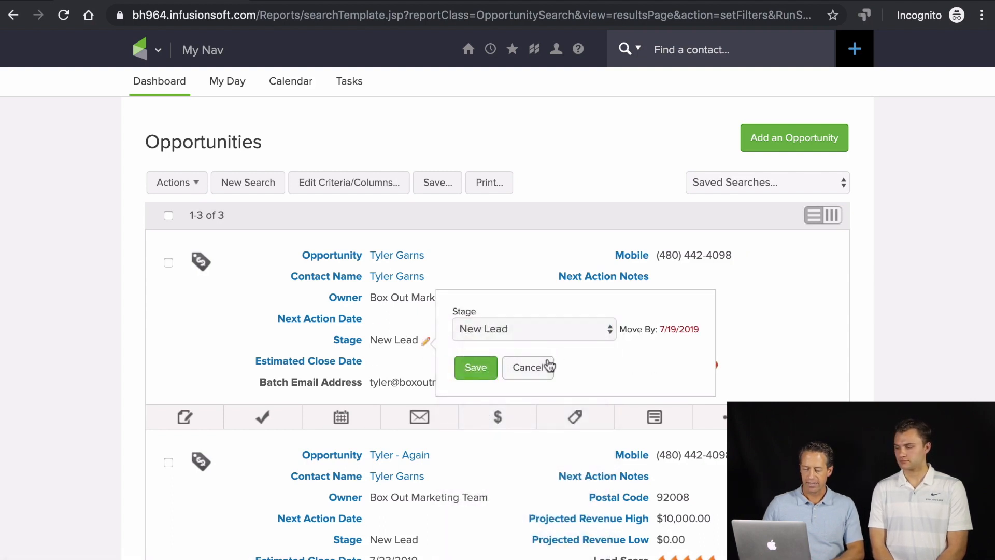
scroll(506, 469, "down", 3)
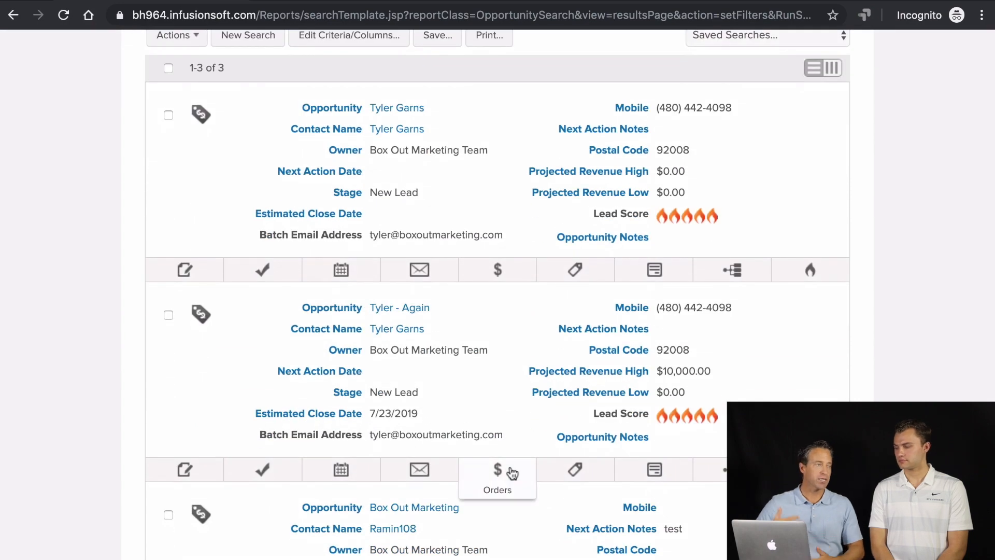